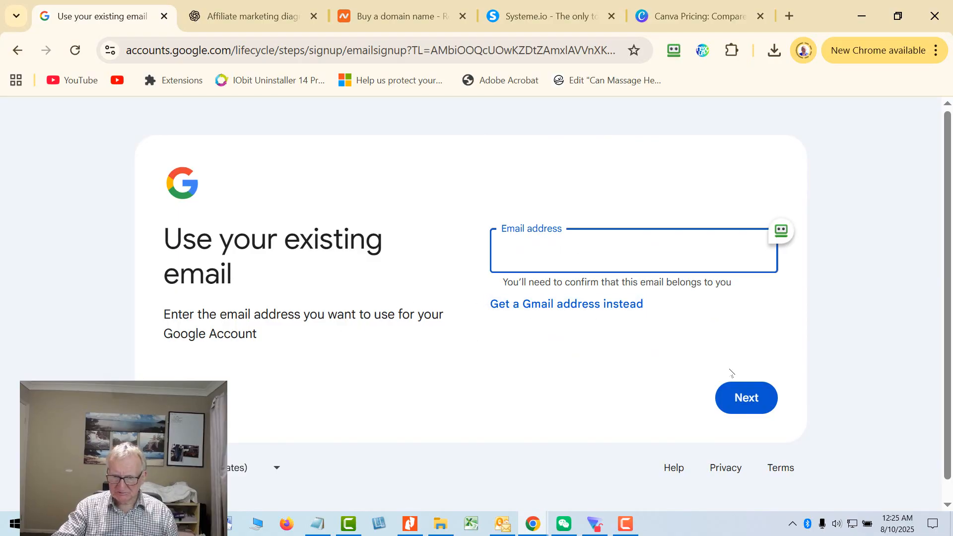
# Enter the existing email address for the new Google Account and submit it for verification.
pyautogui.hotkey('ctrl', 'v')
pyautogui.write('.com')
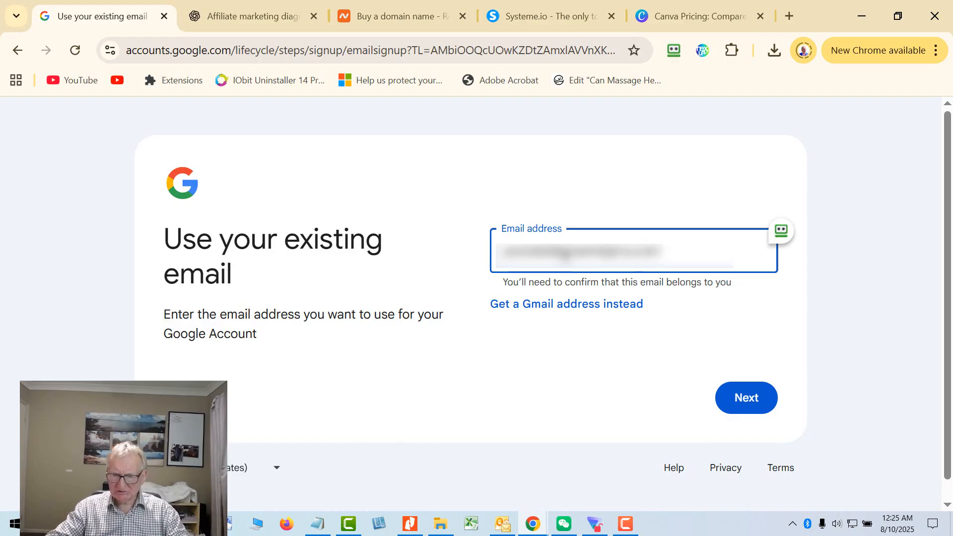
pyautogui.click(735, 398)
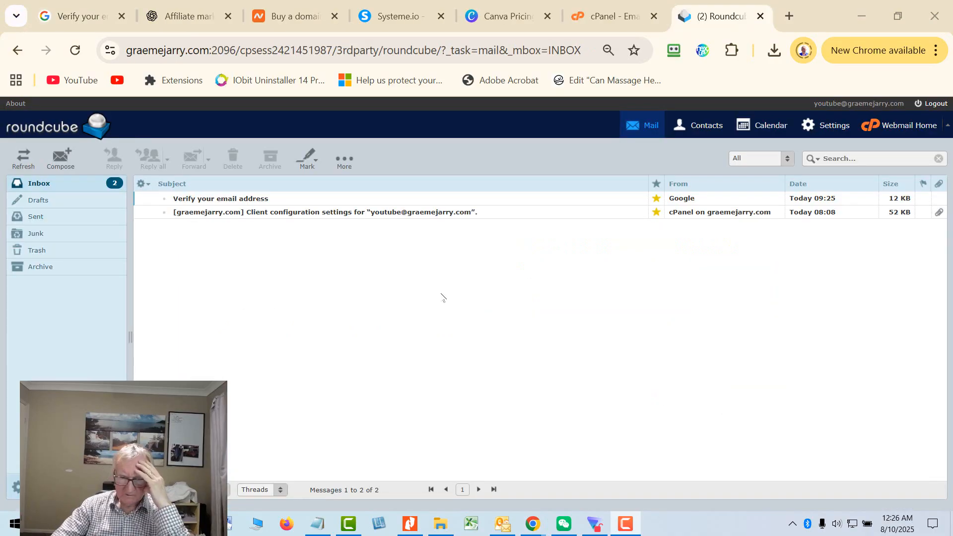
# Open Google's "Verify your email address" message in the Roundcube inbox and copy the verification code.
pyautogui.click(212, 201)
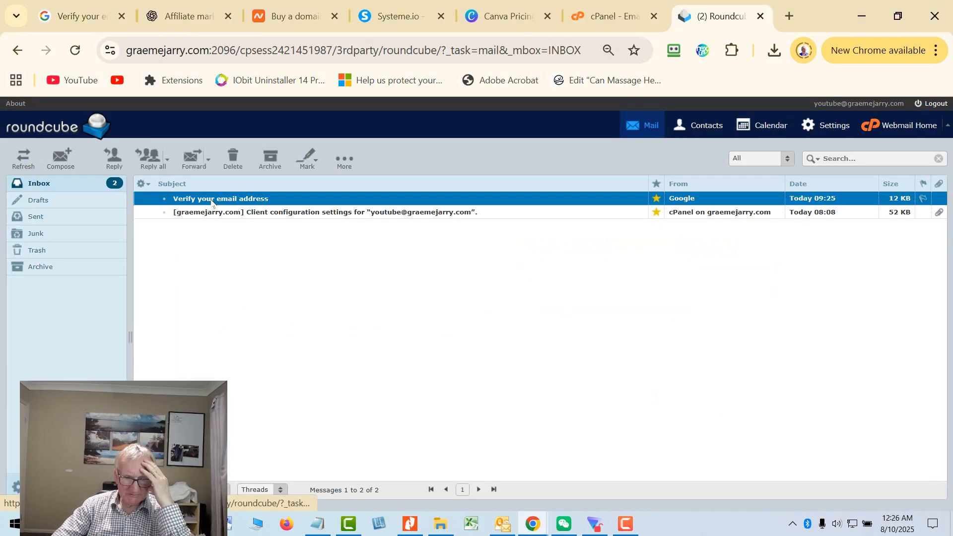
pyautogui.doubleClick(212, 201)
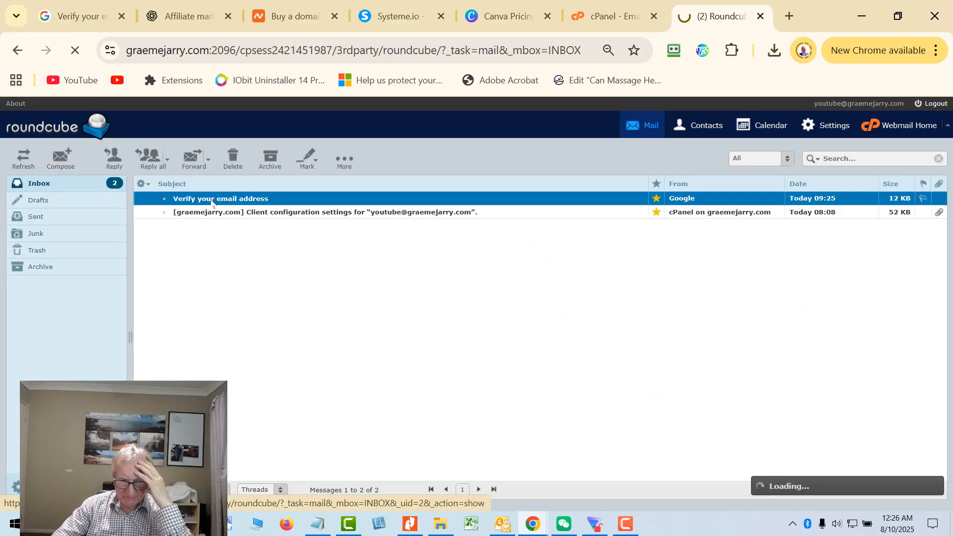
pyautogui.scroll(-3, 557, 314)
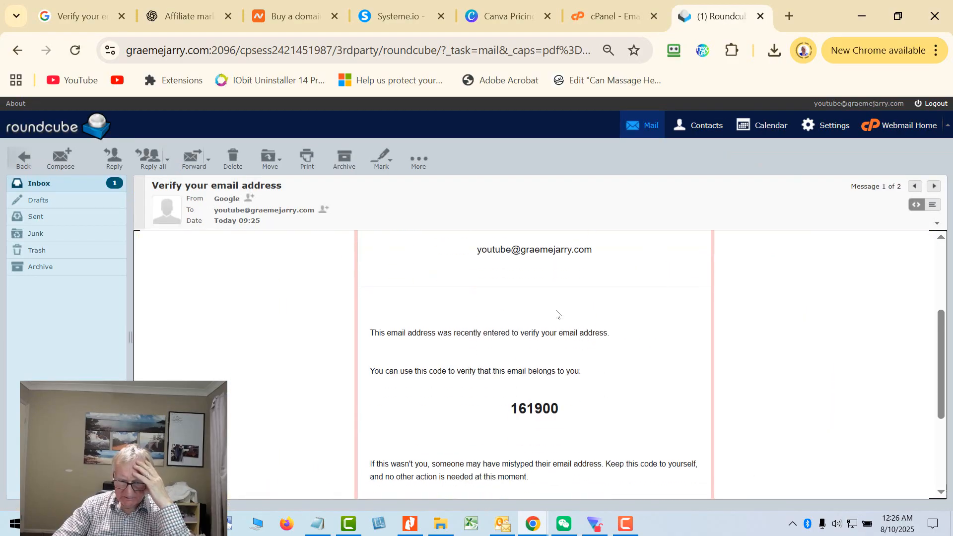
pyautogui.moveTo(560, 411); pyautogui.dragTo(514, 408)
pyautogui.rightClick(513, 407)
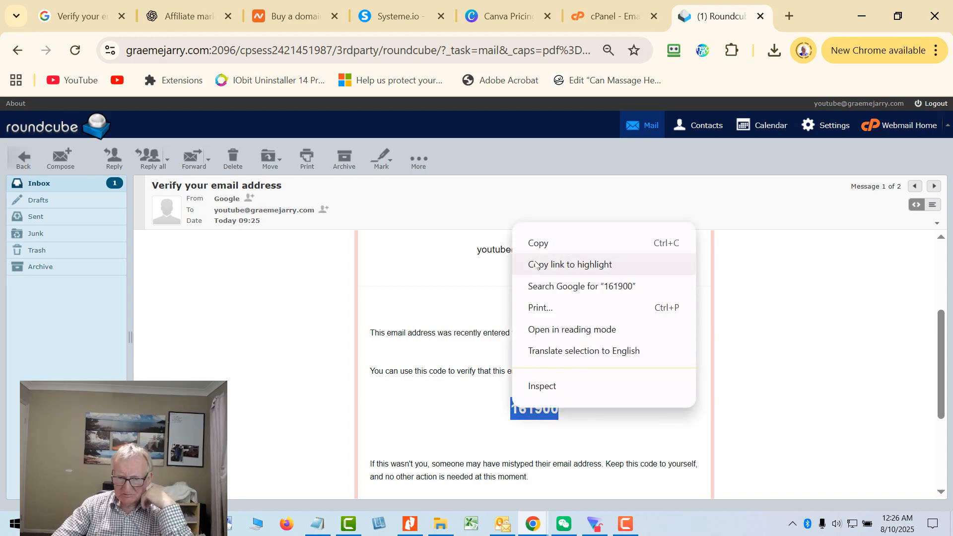
pyautogui.click(544, 243)
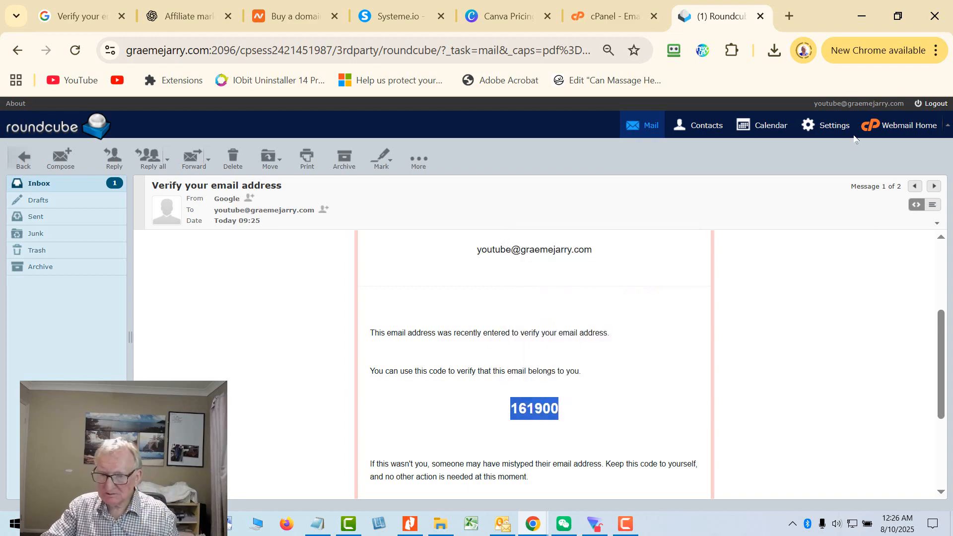
# Return to the Google sign-up page, paste the email verification code into the code field and submit it.
pyautogui.click(75, 16)
pyautogui.click(545, 294)
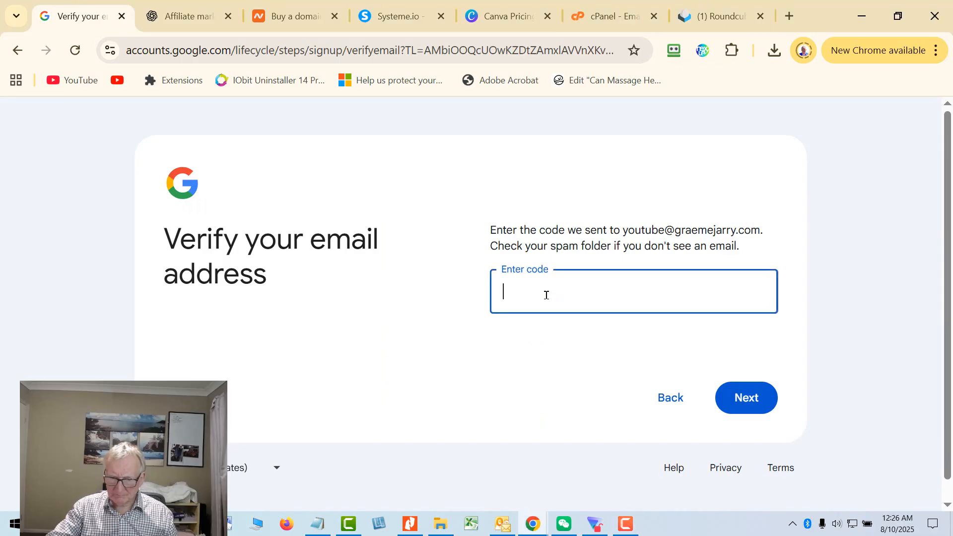
pyautogui.rightClick(546, 295)
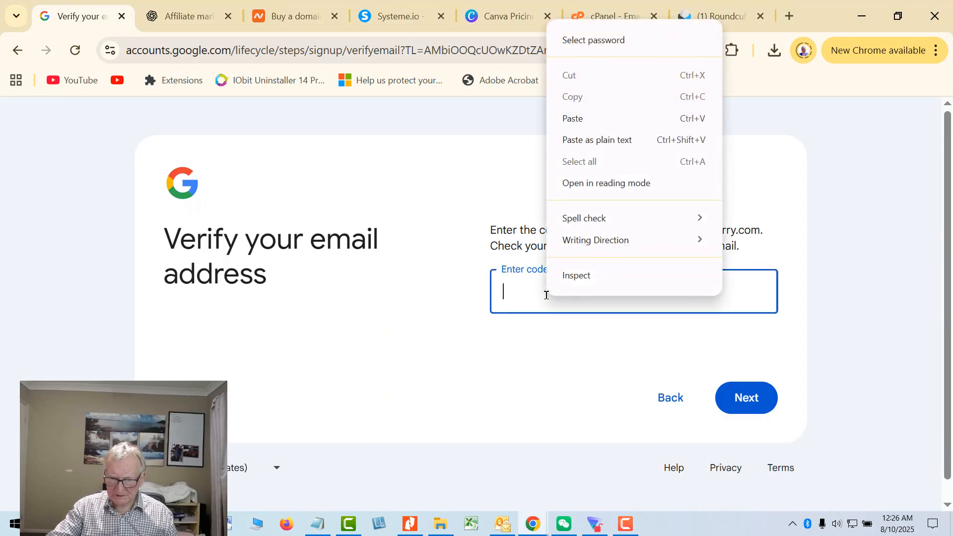
pyautogui.click(571, 118)
pyautogui.click(749, 405)
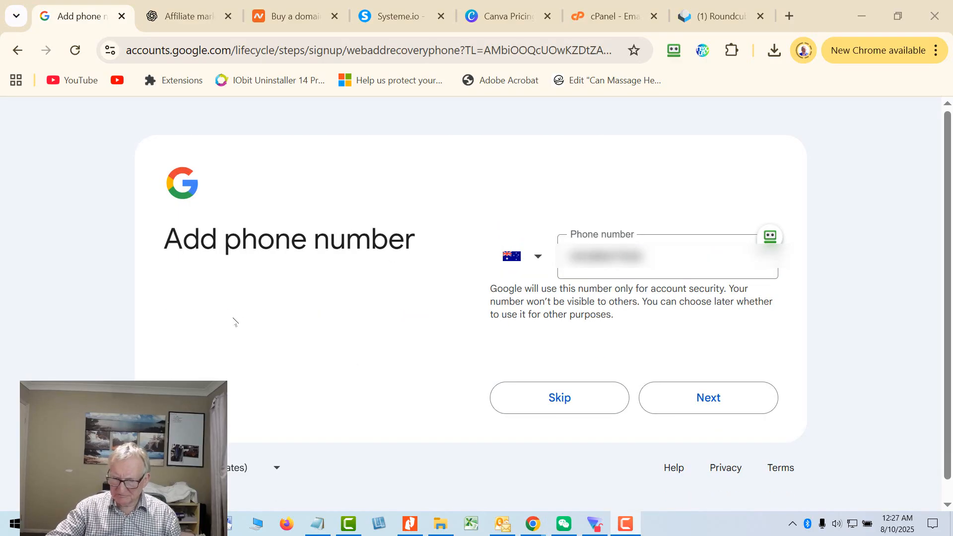
# Submit the prefilled phone number and request the verification text message for it.
pyautogui.click(715, 397)
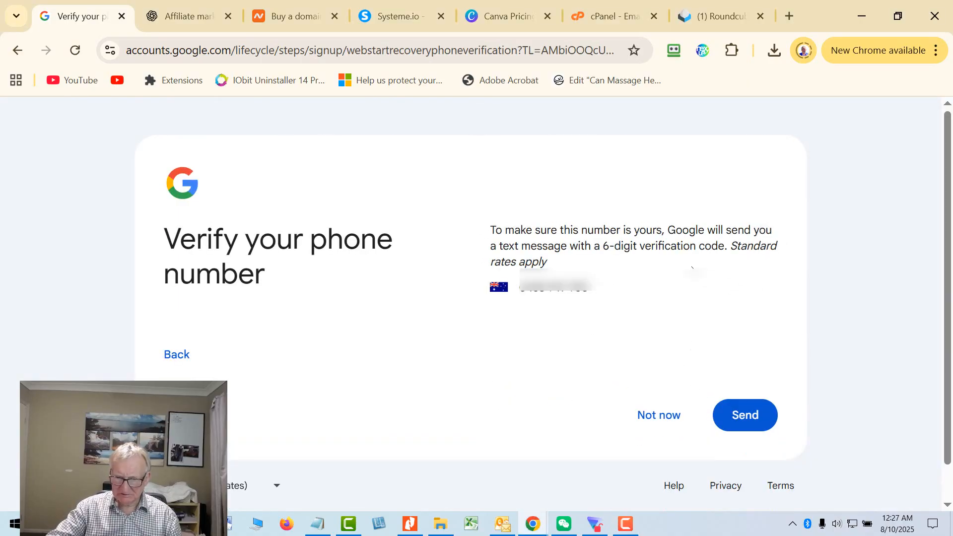
pyautogui.click(755, 410)
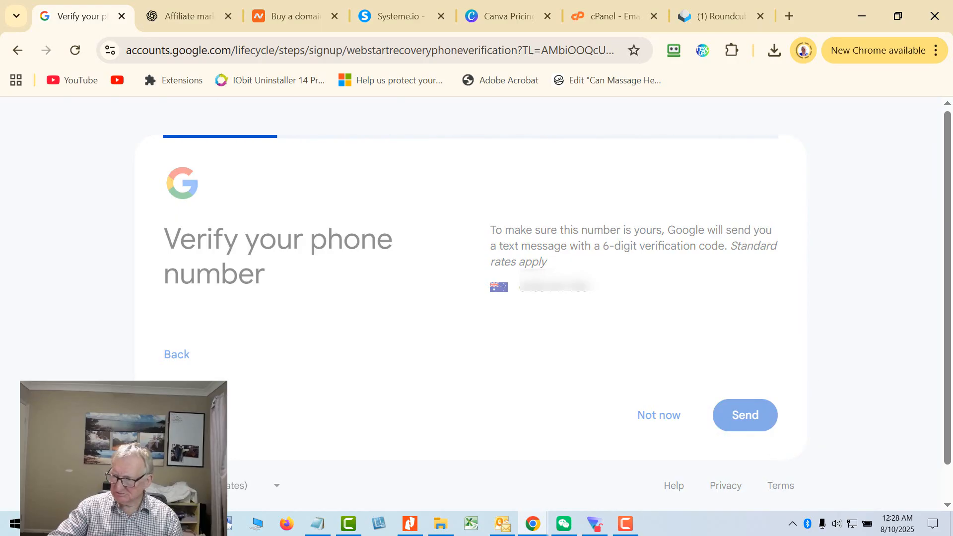
pyautogui.scroll(-1, 546, 298)
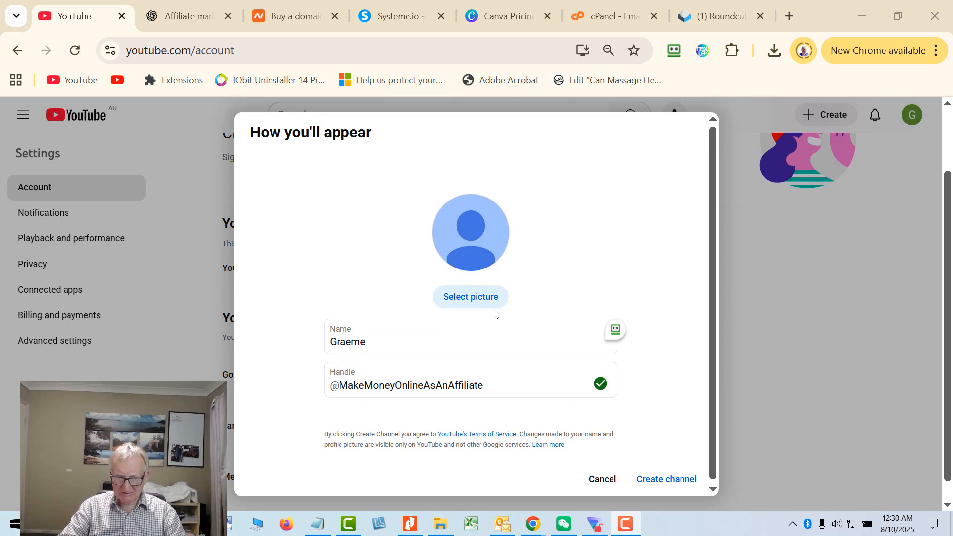
pyautogui.click(664, 479)
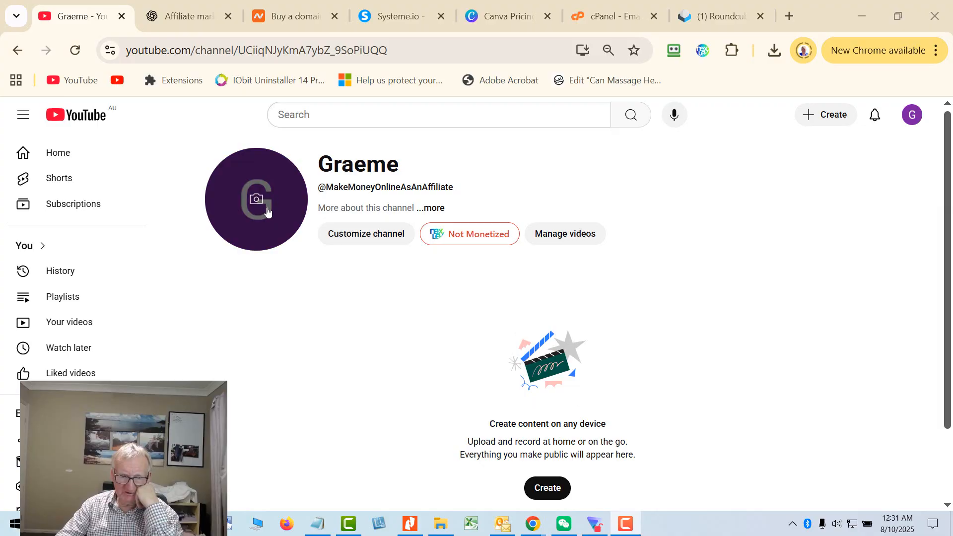
pyautogui.click(362, 236)
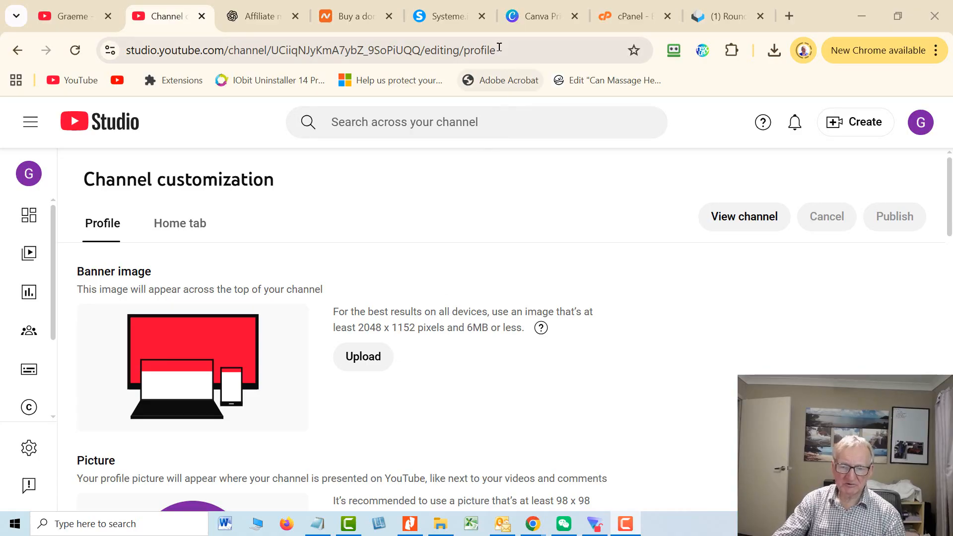
# Switch to Canva, open the custom size design options, and check the recommended banner image dimensions in YouTube Studio.
pyautogui.click(533, 16)
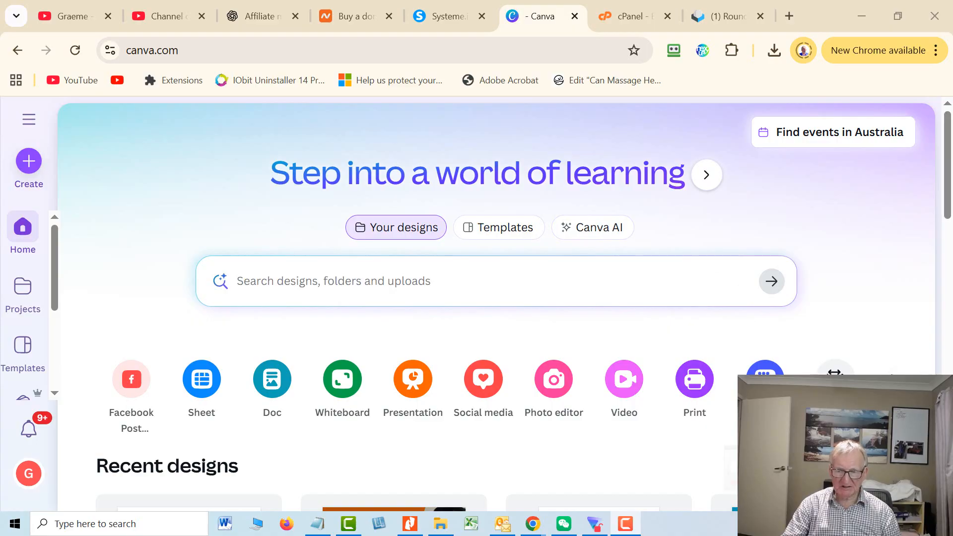
pyautogui.click(834, 377)
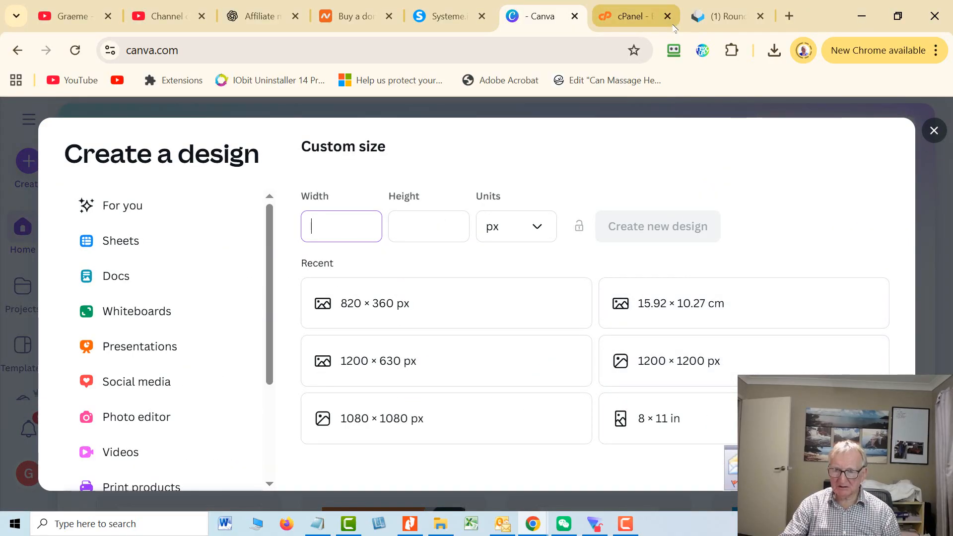
pyautogui.click(171, 16)
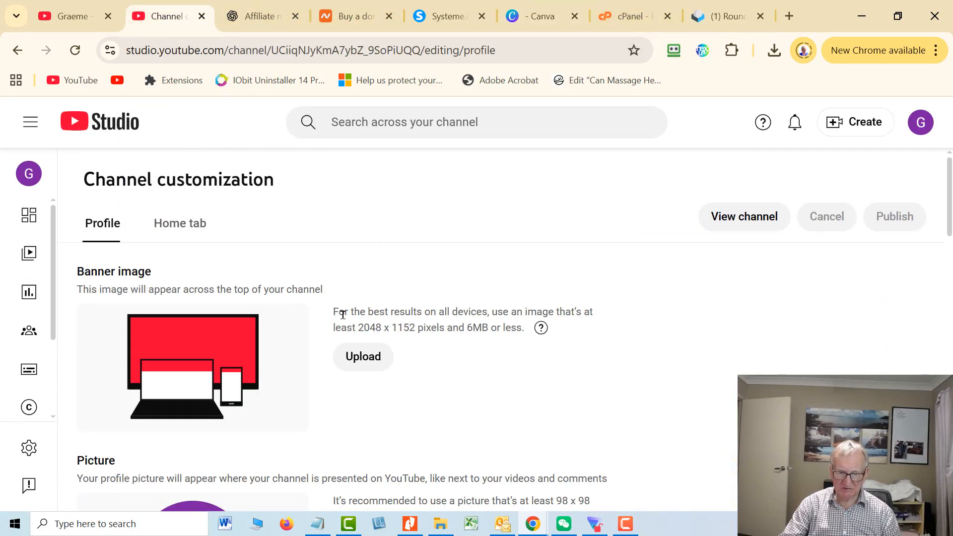
pyautogui.click(725, 20)
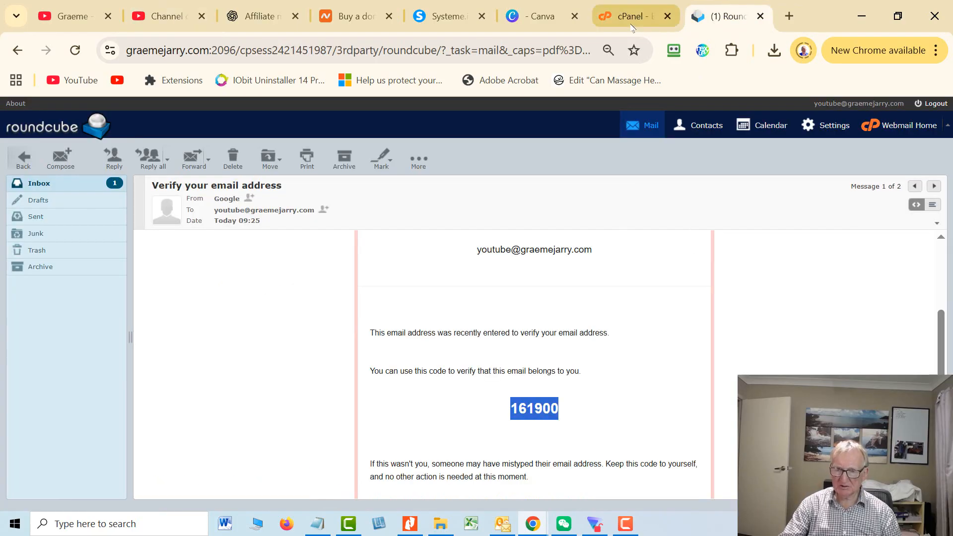
pyautogui.click(521, 25)
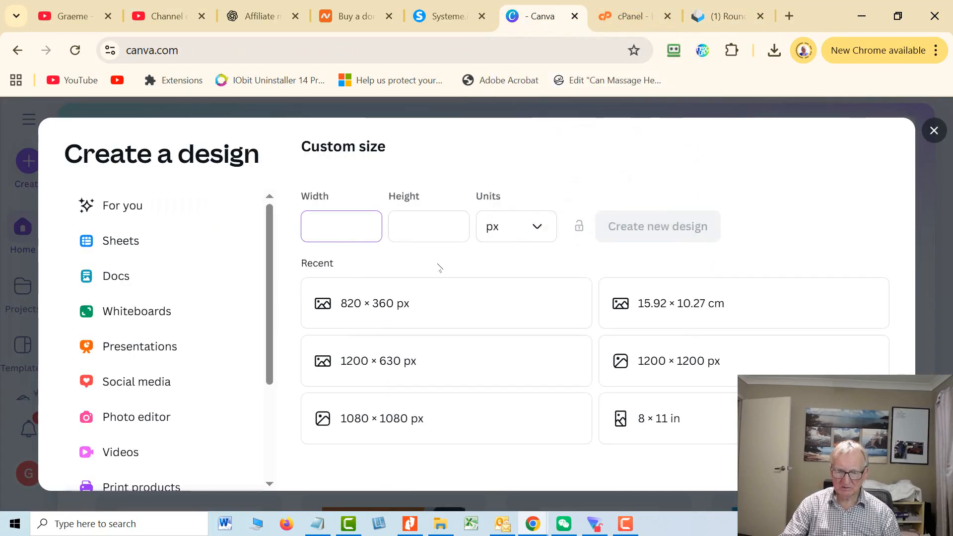
# Create a new custom-size design 2048 px wide and 1152 px high.
pyautogui.write('2048')
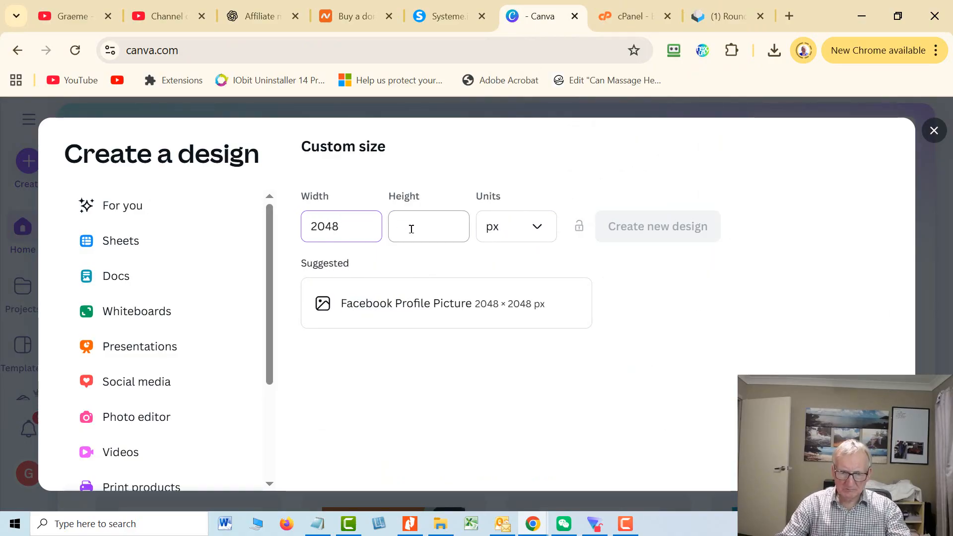
pyautogui.click(411, 229)
pyautogui.write('11')
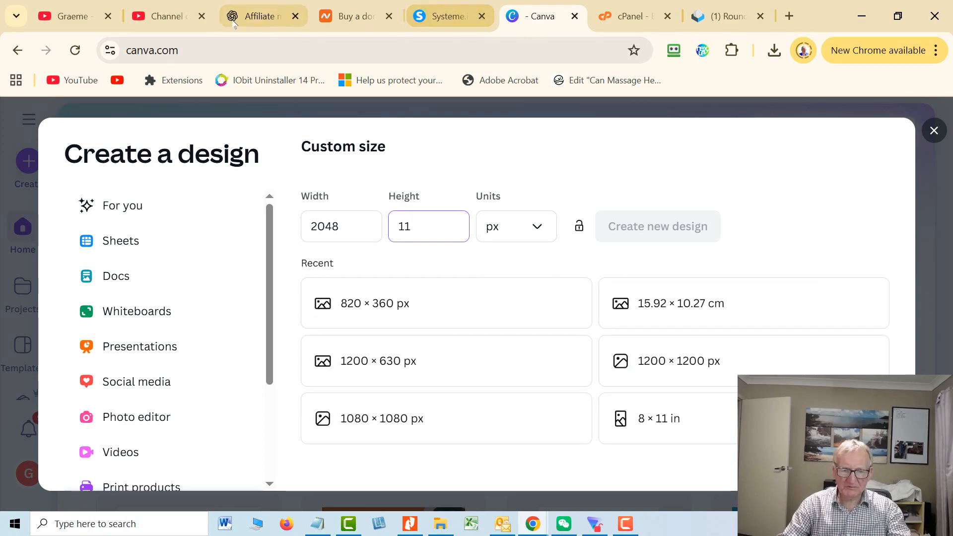
pyautogui.click(175, 19)
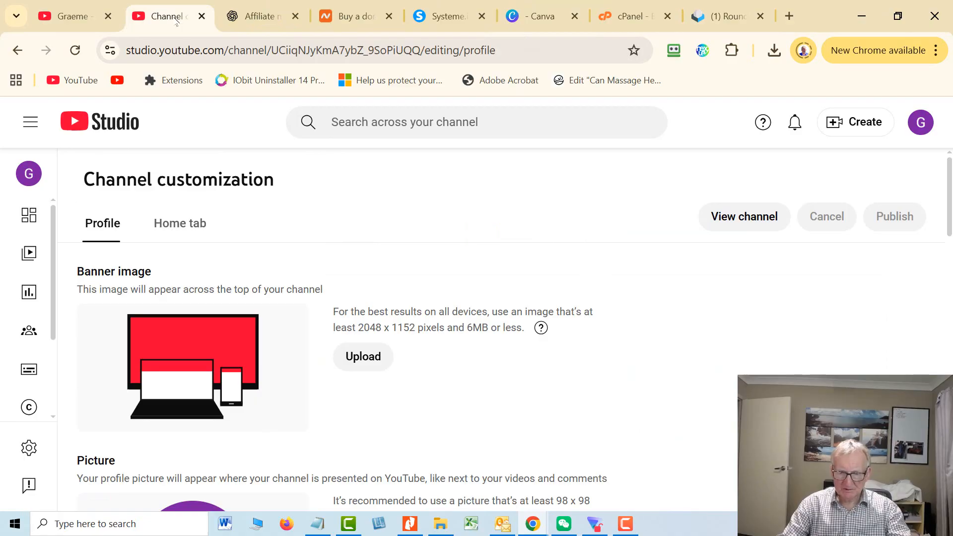
pyautogui.click(518, 15)
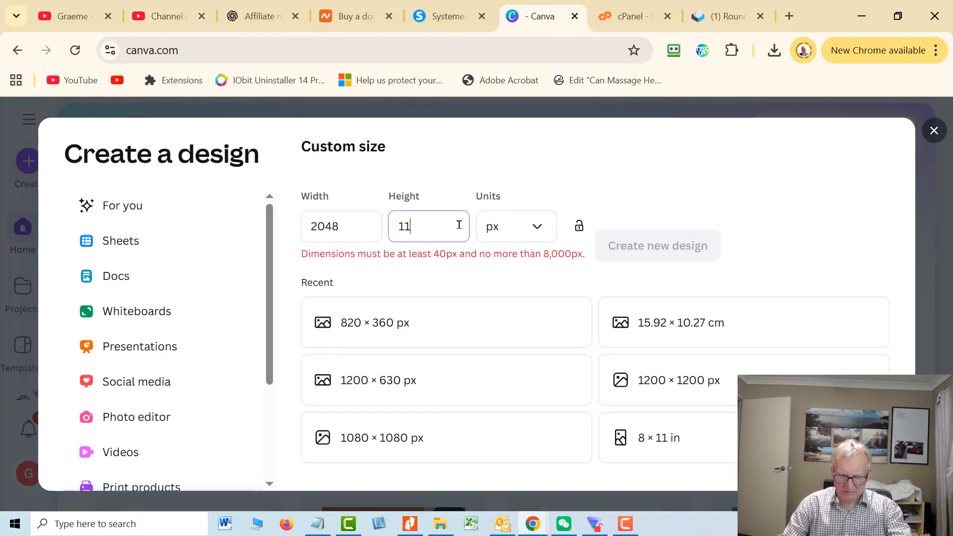
pyautogui.write('5')
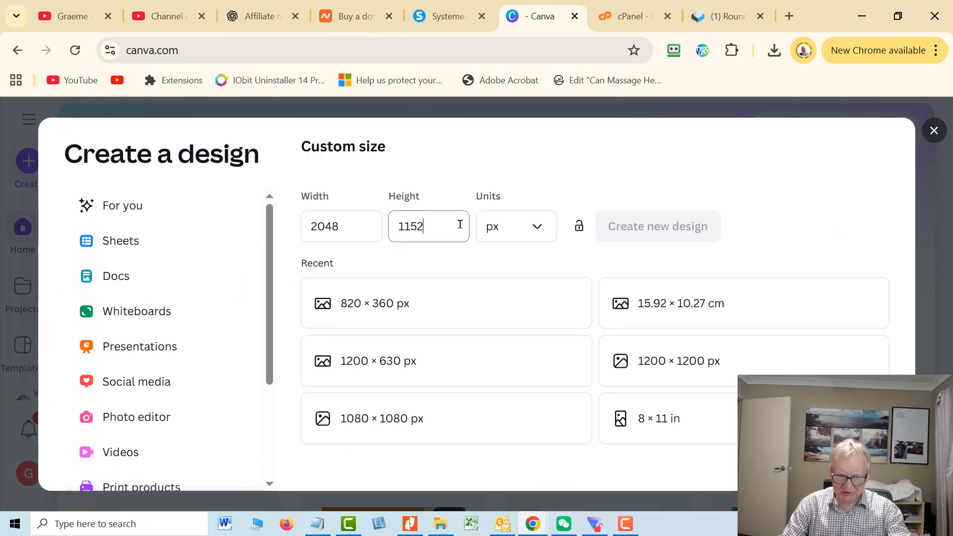
pyautogui.write('2')
pyautogui.click(538, 227)
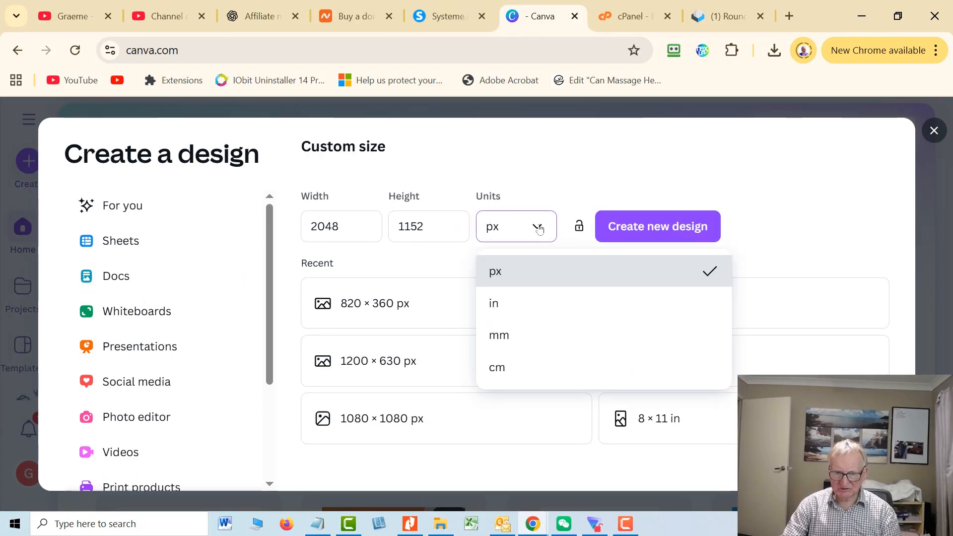
pyautogui.click(539, 227)
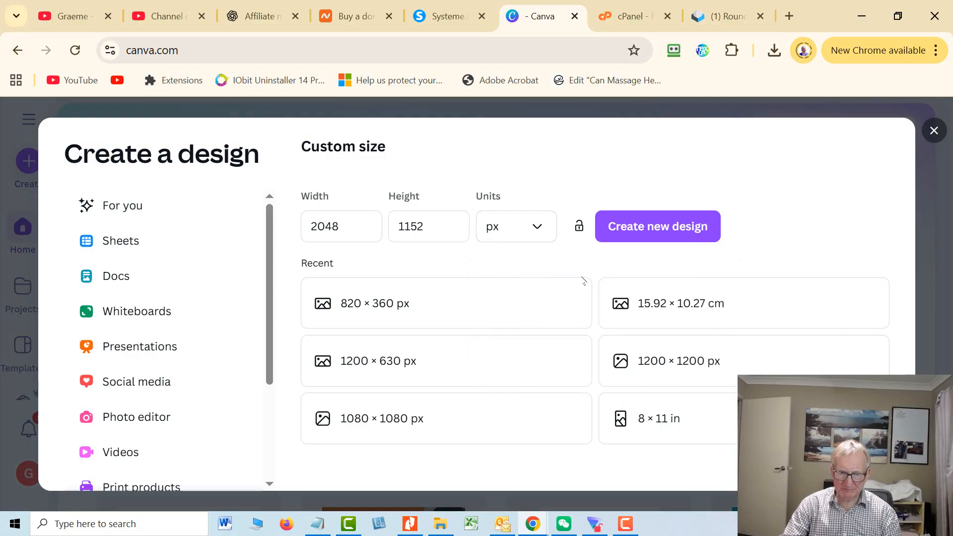
pyautogui.click(674, 231)
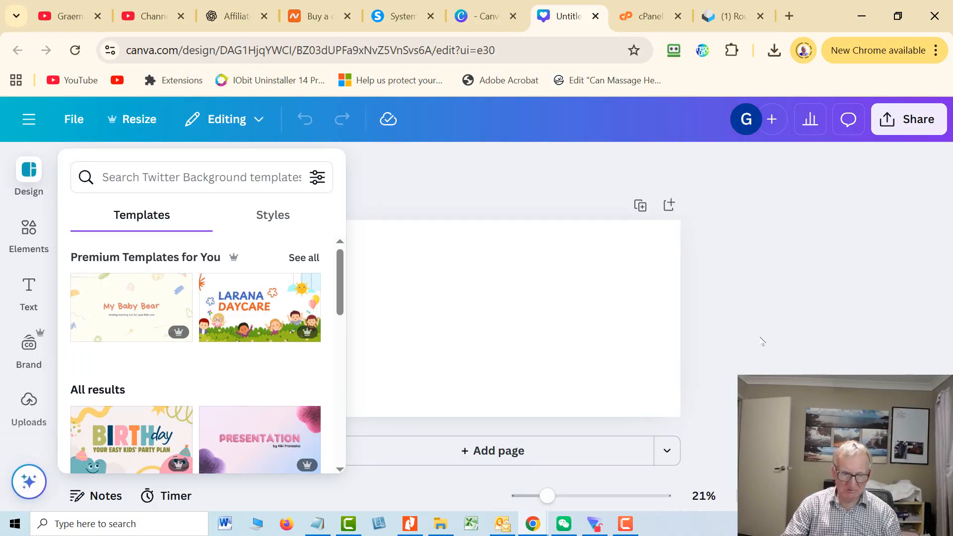
# Browse the suggested design templates and search them for "affiliate marketing".
pyautogui.scroll(-3, 271, 334)
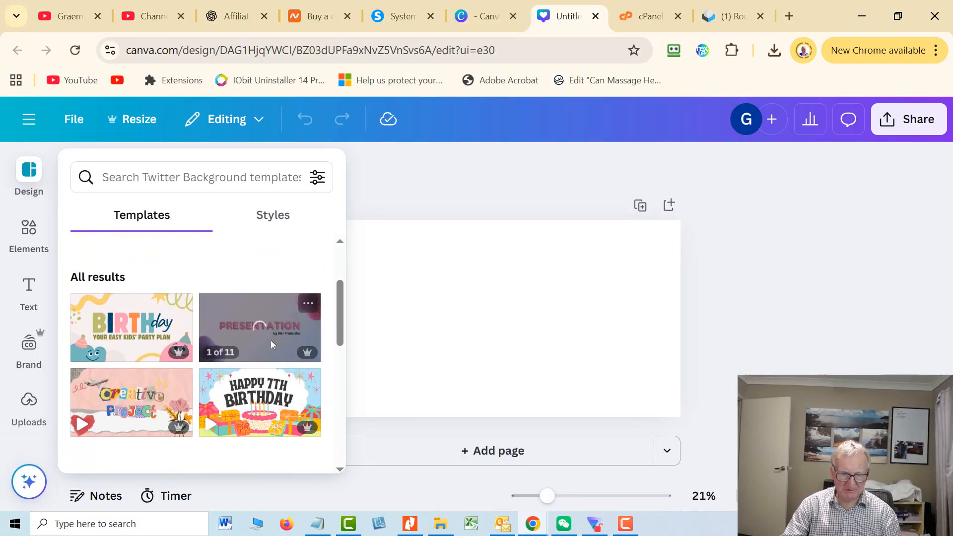
pyautogui.scroll(-2, 311, 373)
pyautogui.scroll(2, 311, 374)
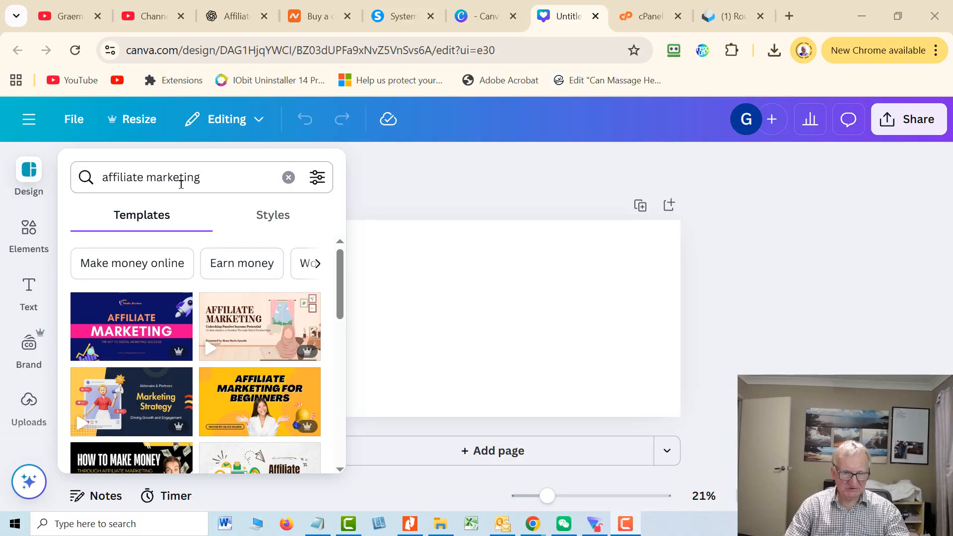
# Apply the yellow "Affiliate Marketing for Beginners" template to the blank page and leave the template details.
pyautogui.moveTo(189, 380)
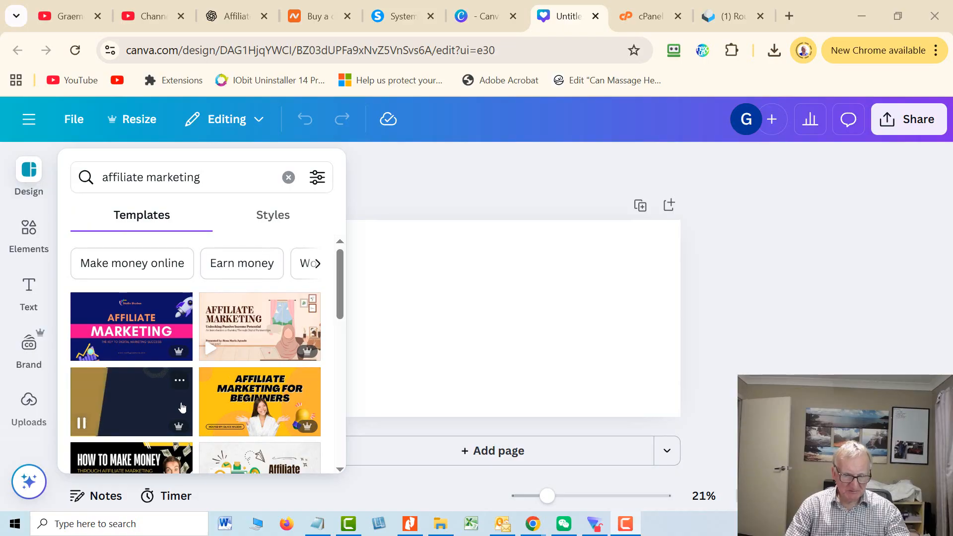
pyautogui.moveTo(181, 355)
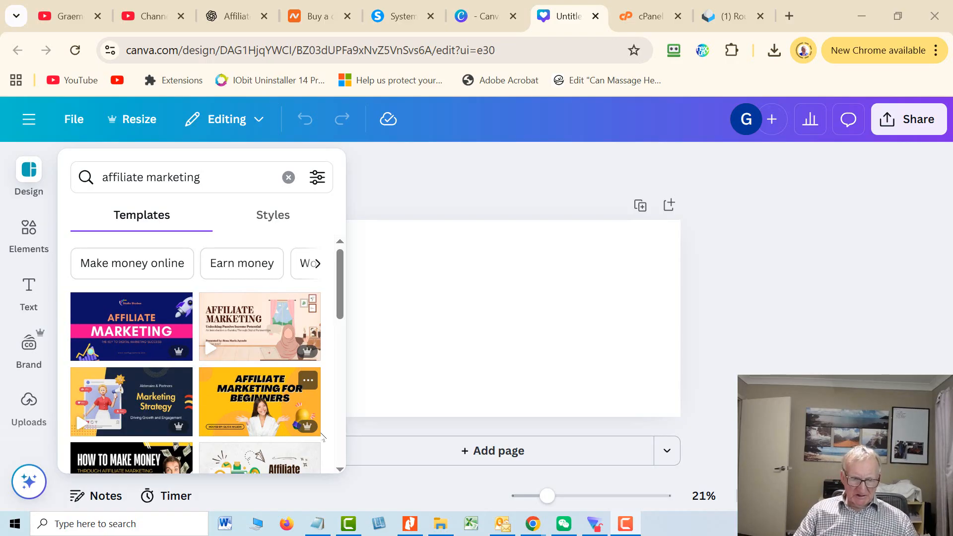
pyautogui.scroll(-2, 321, 425)
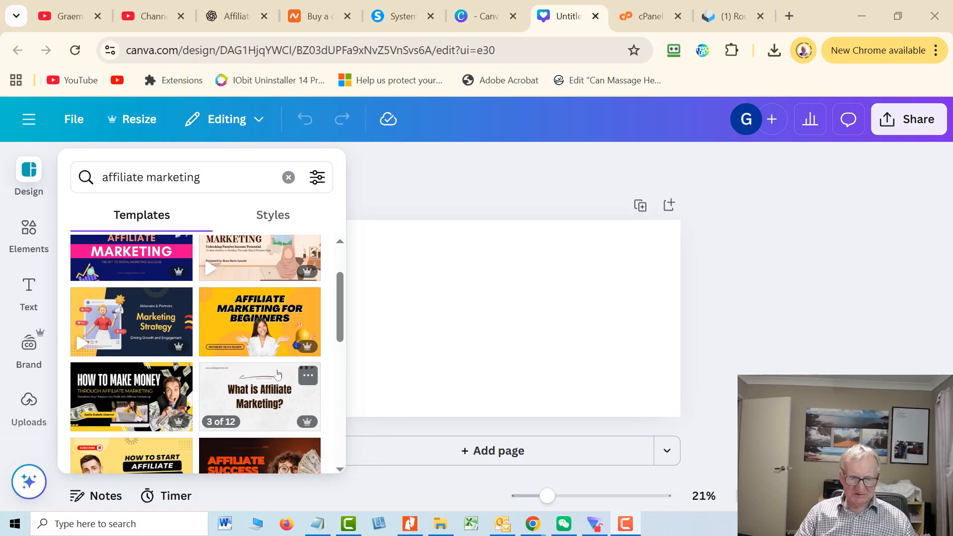
pyautogui.click(272, 328)
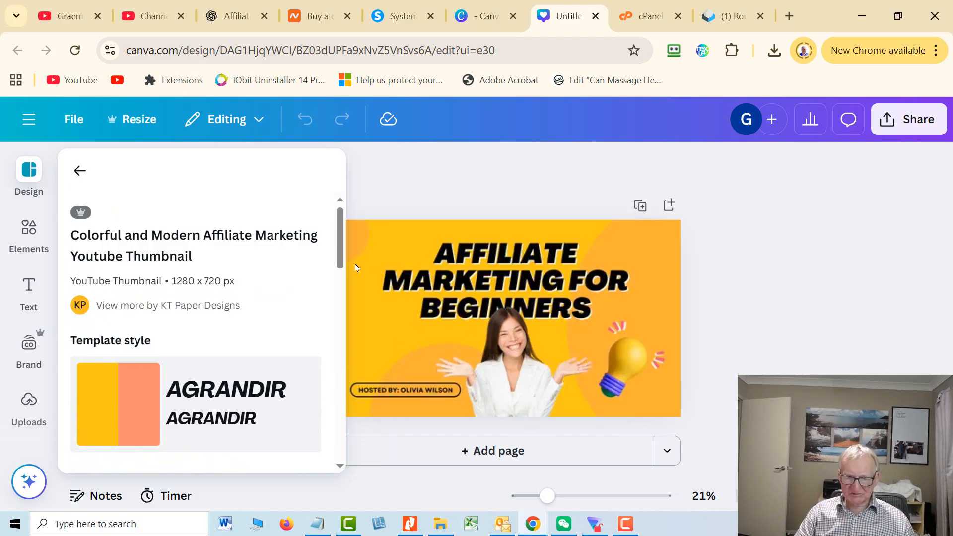
pyautogui.click(389, 165)
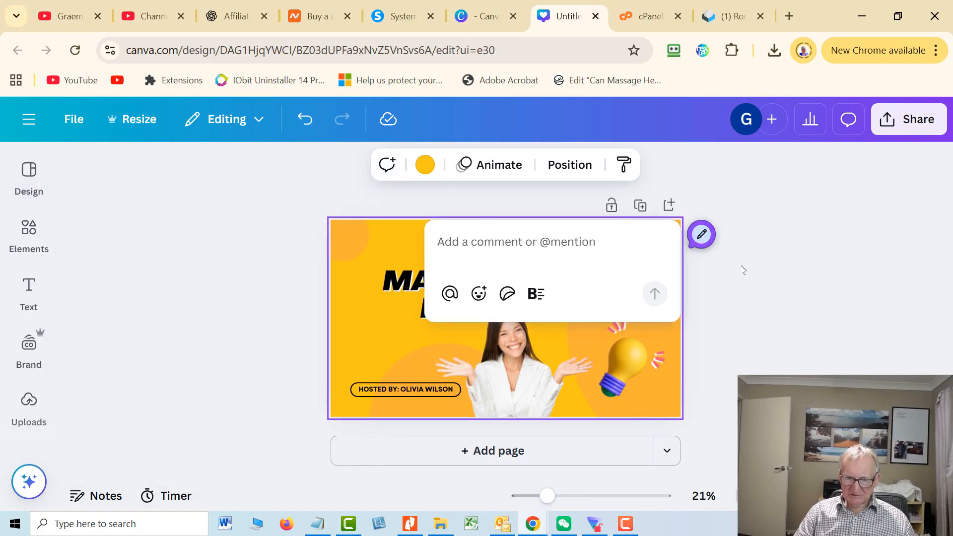
# Replace the banner title with "How to make money online as an affiliate using AI& Youtbe" and shift it down onto the page.
pyautogui.click(750, 292)
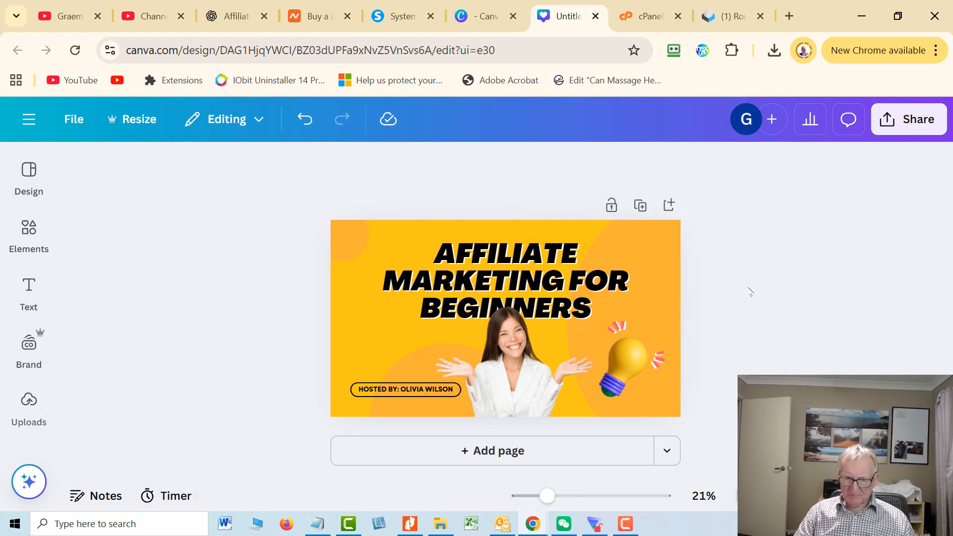
pyautogui.click(520, 372)
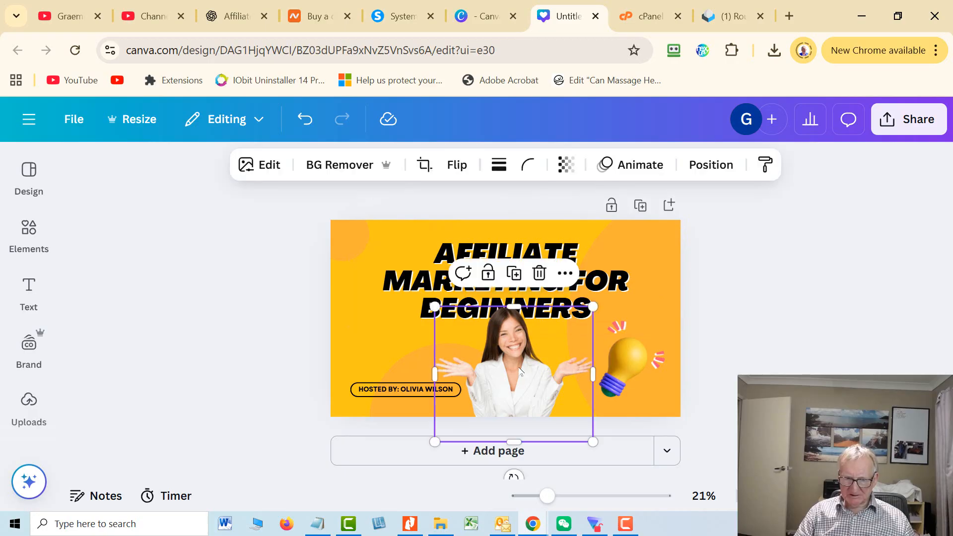
pyautogui.click(415, 393)
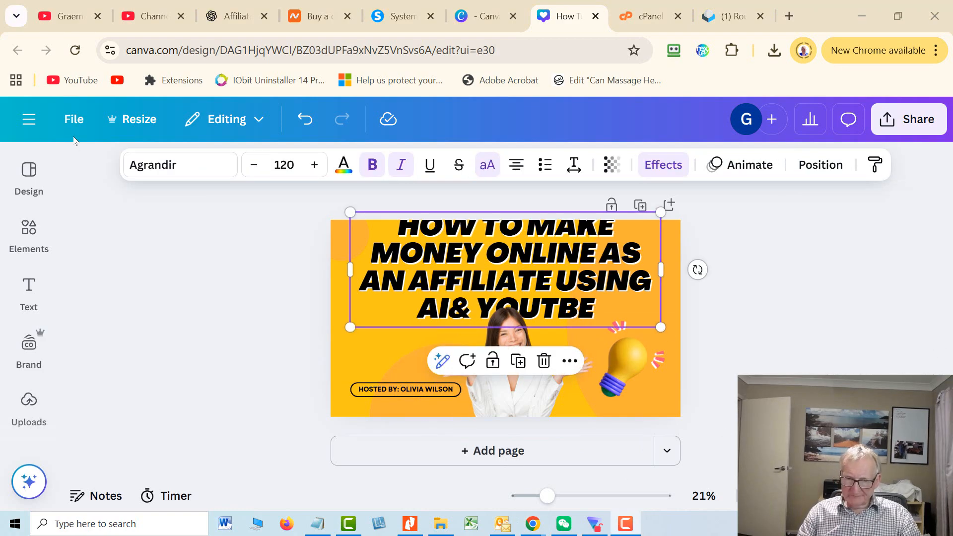
pyautogui.moveTo(461, 251); pyautogui.dragTo(461, 264)
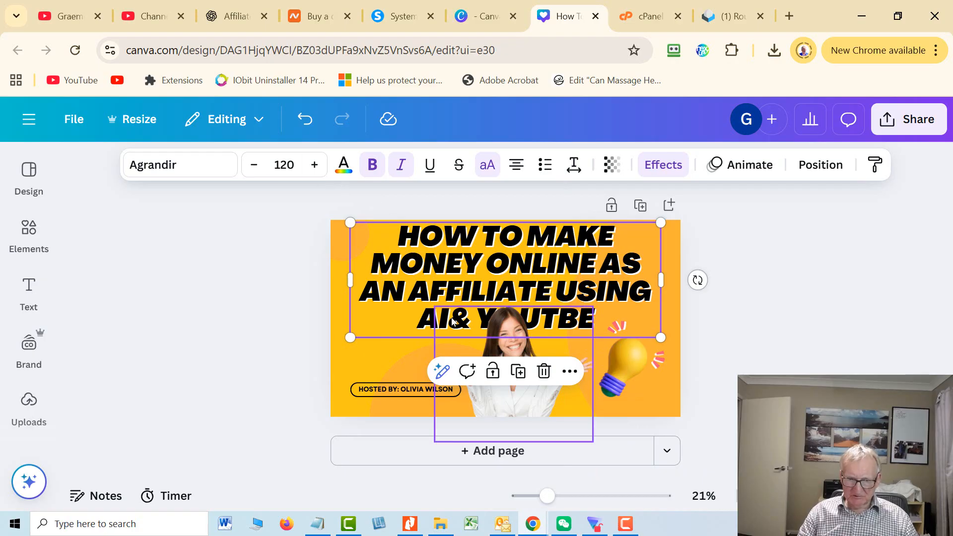
# Reduce the font size of the whole banner title to 104.
pyautogui.doubleClick(402, 234)
pyautogui.moveTo(399, 234); pyautogui.dragTo(589, 314)
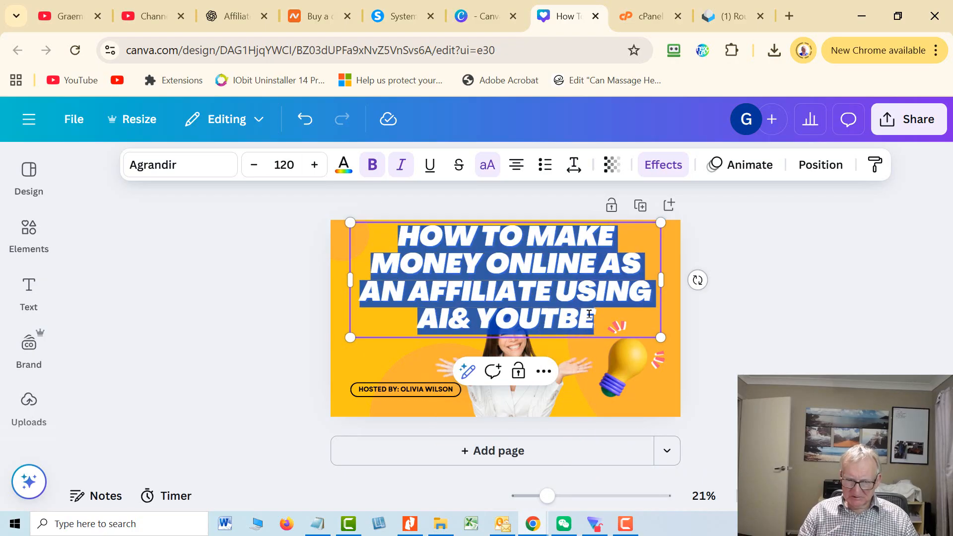
pyautogui.click(253, 165)
pyautogui.click(253, 166)
pyautogui.click(254, 167)
pyautogui.click(255, 168)
pyautogui.click(255, 168)
pyautogui.click(255, 168)
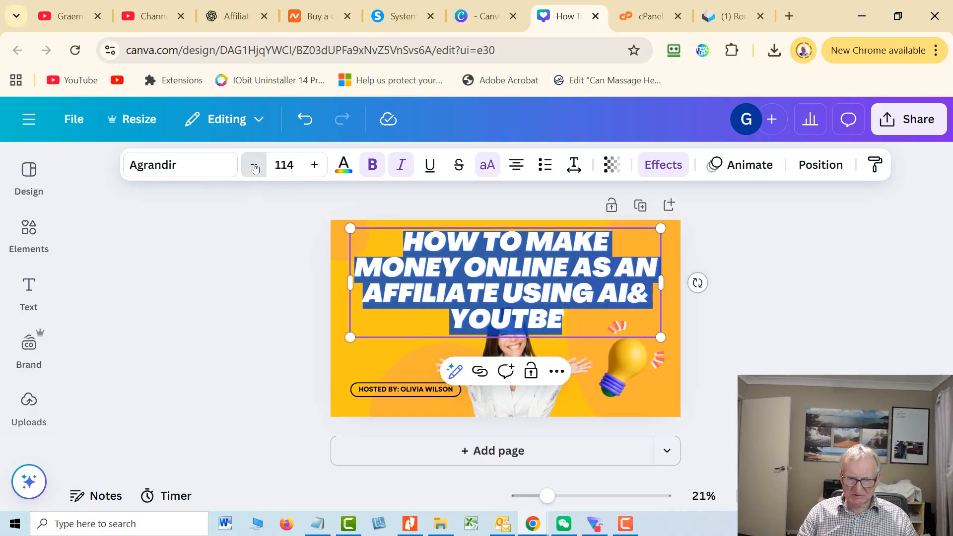
pyautogui.click(254, 168)
pyautogui.click(254, 168)
pyautogui.click(255, 167)
pyautogui.click(254, 167)
pyautogui.click(255, 168)
pyautogui.click(255, 168)
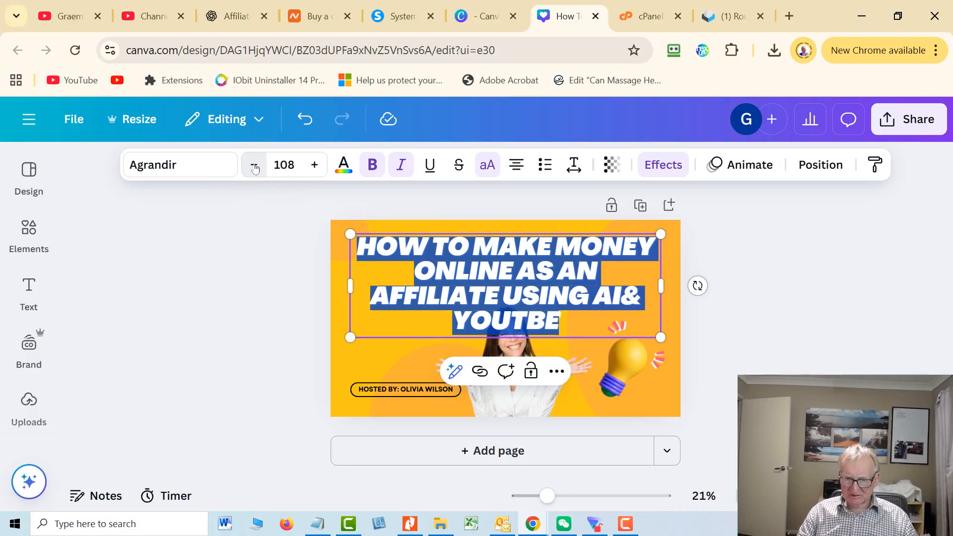
pyautogui.click(255, 168)
pyautogui.click(254, 168)
pyautogui.click(254, 167)
pyautogui.click(254, 168)
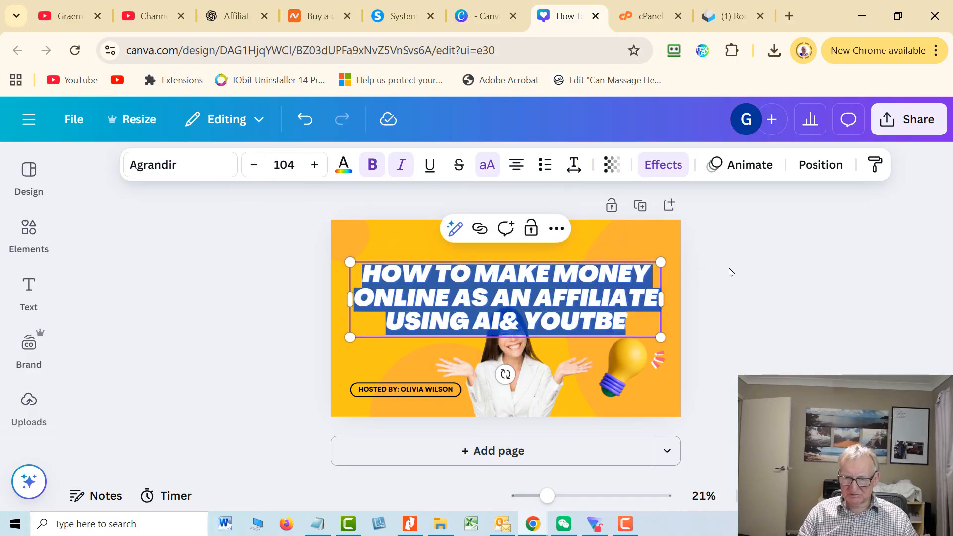
# Move the title up clear of the woman's photo and insert a space between "AI" and "&".
pyautogui.moveTo(575, 285); pyautogui.dragTo(570, 255)
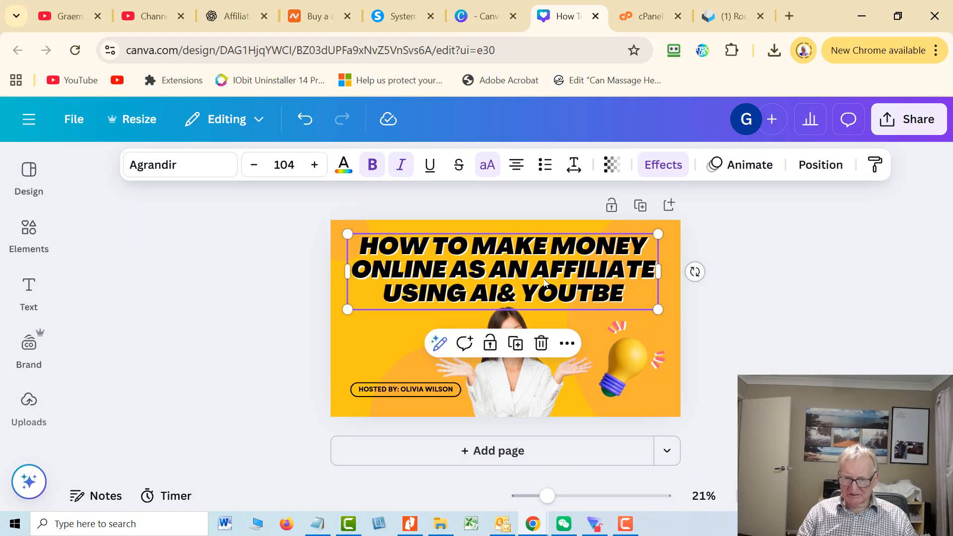
pyautogui.click(497, 298)
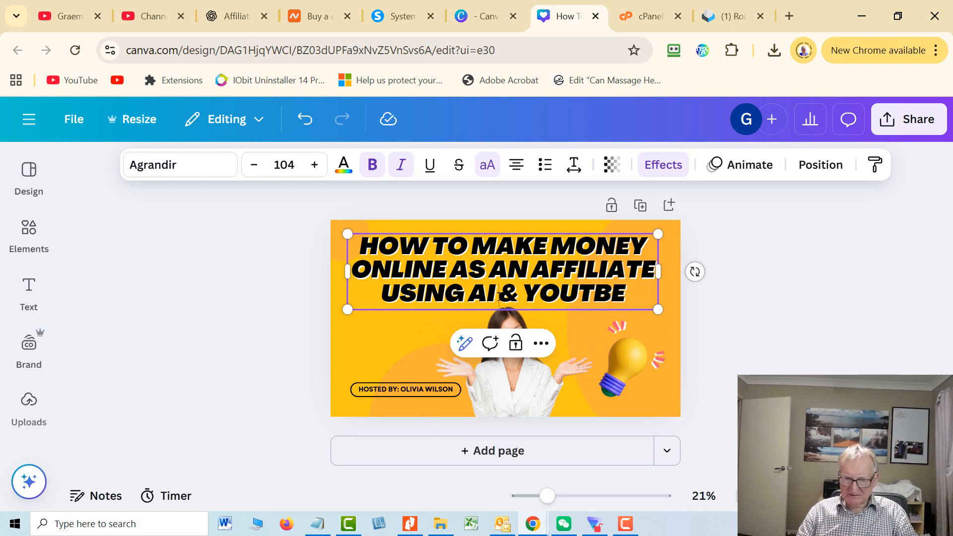
pyautogui.click(529, 399)
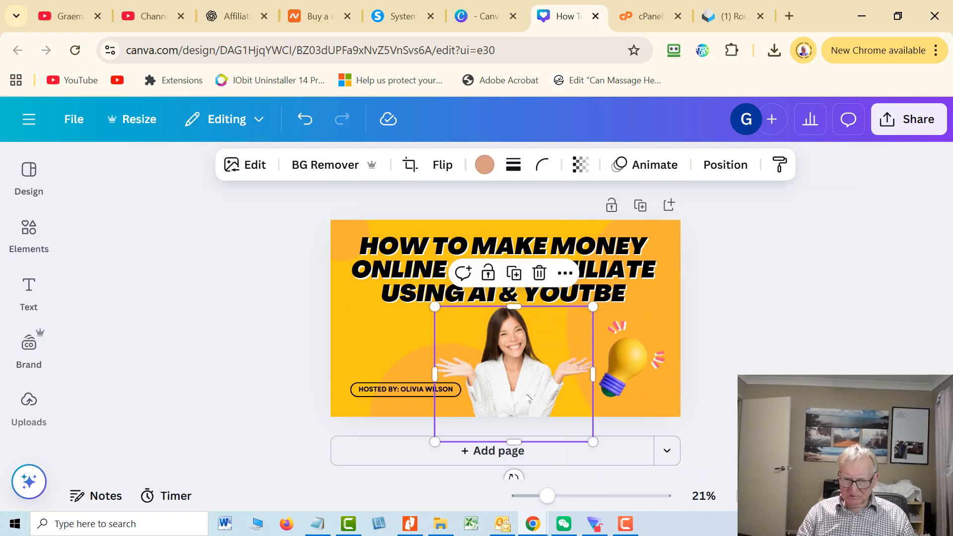
# Delete the light bulb graphic from the banner and select the woman's photo.
pyautogui.click(402, 394)
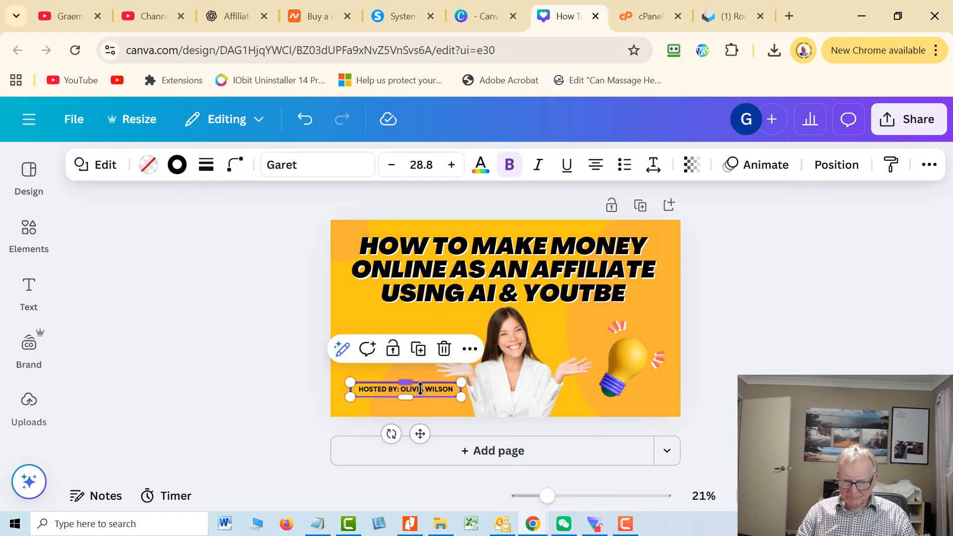
pyautogui.click(621, 361)
pyautogui.click(648, 304)
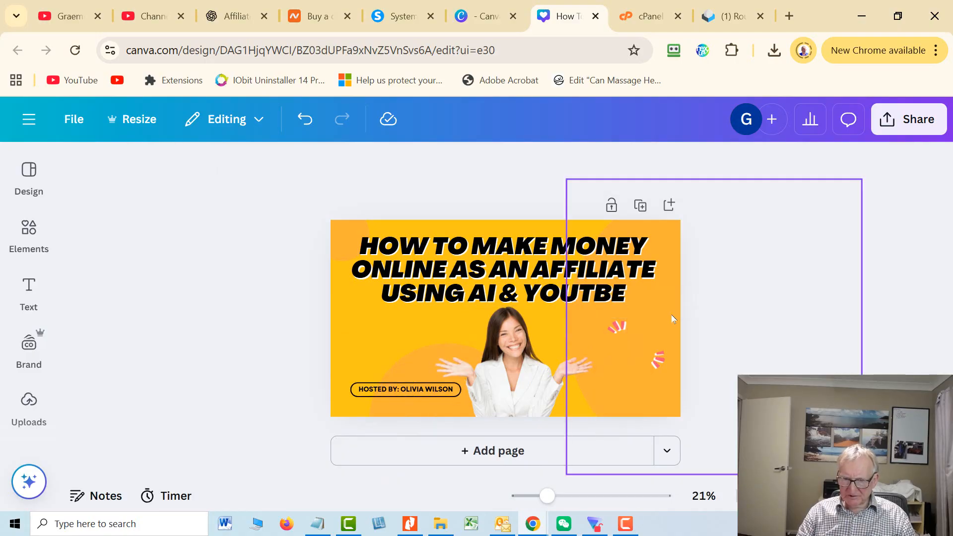
pyautogui.click(503, 372)
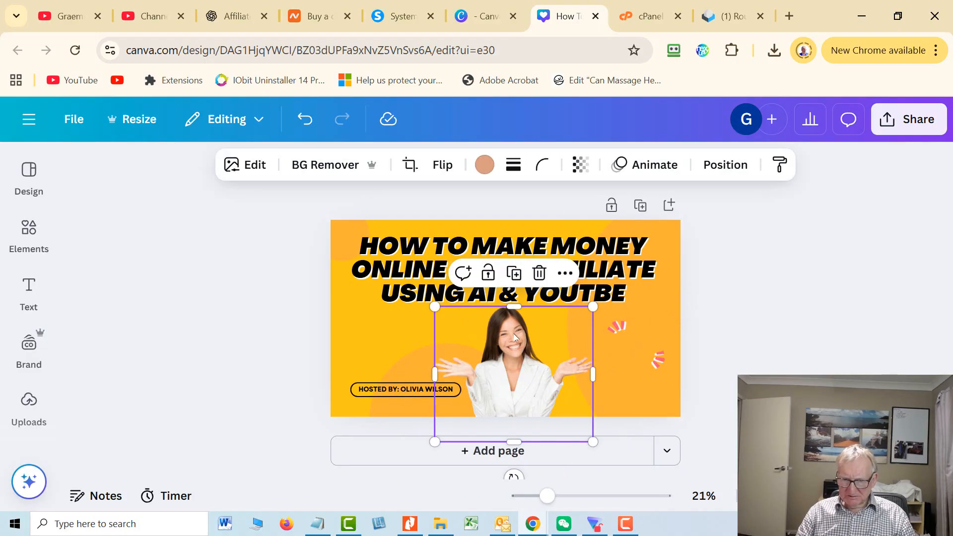